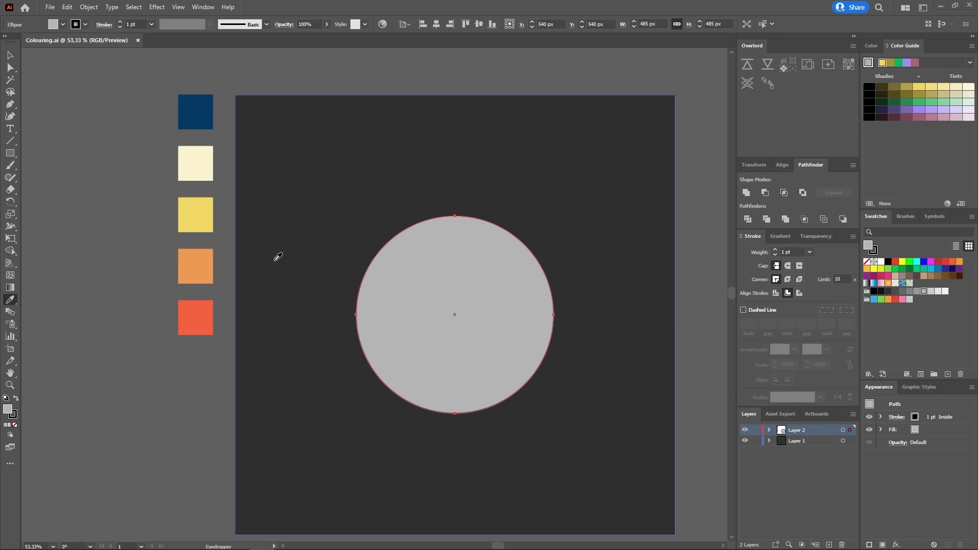
# Fill the selected ellipse with the yellow swatch using the Eyedropper
pyautogui.click(201, 220)
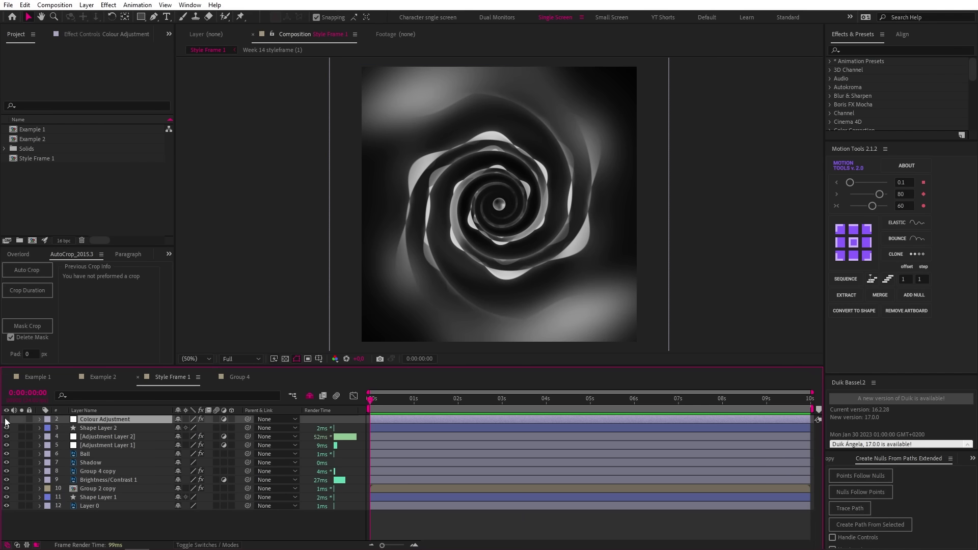
# Turn on the Colour Adjustment layer's visibility in Style Frame 1
pyautogui.click(5, 419)
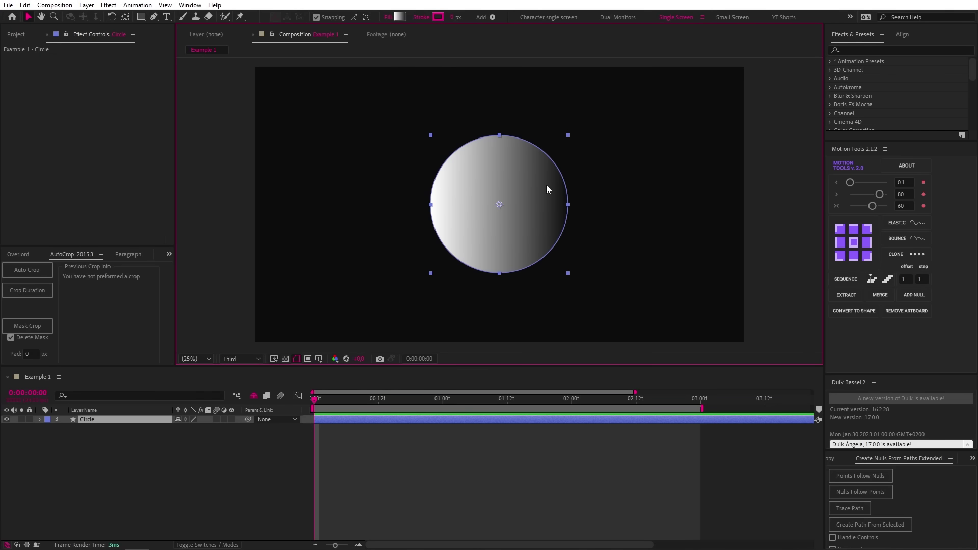
# Add a new adjustment layer above the Circle and apply Curves to it
pyautogui.click(86, 5)
pyautogui.moveTo(107, 18)
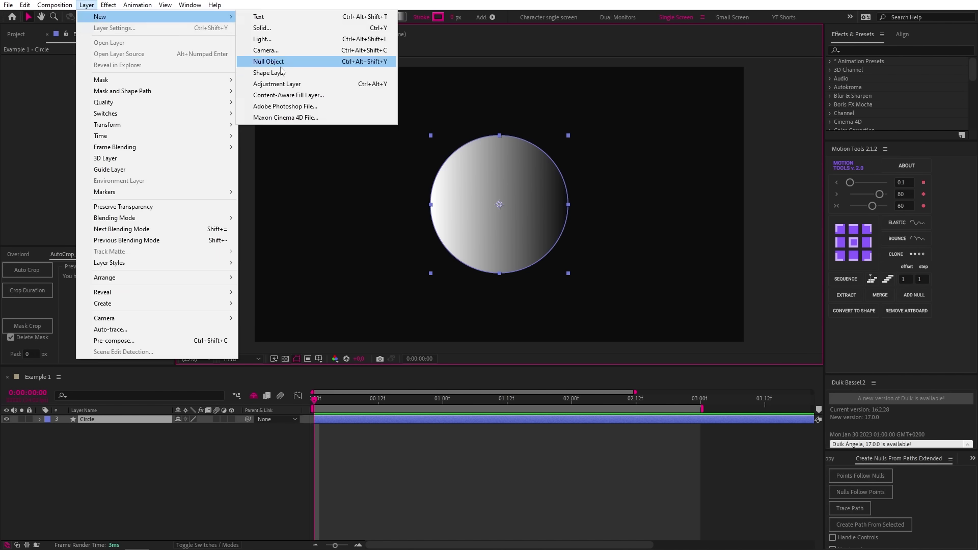
pyautogui.click(306, 87)
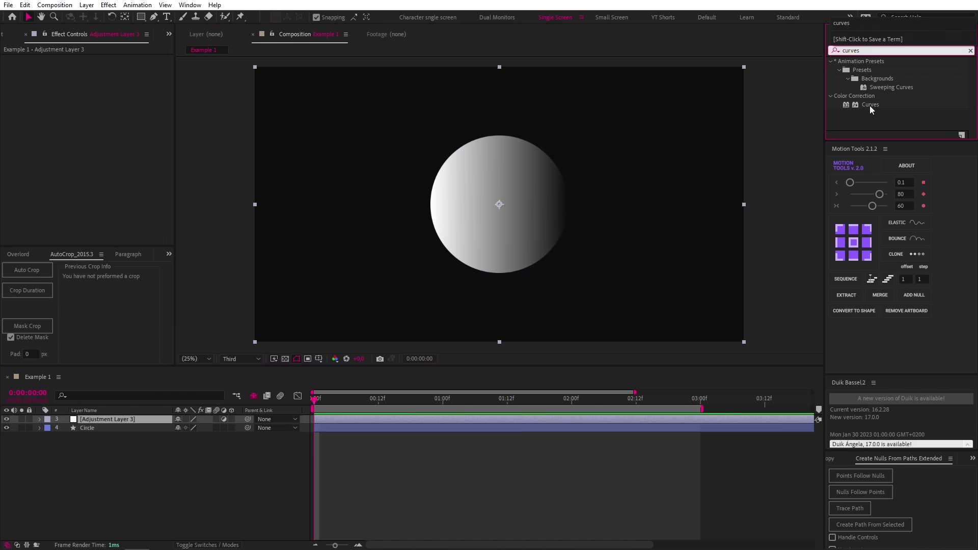
pyautogui.doubleClick(869, 105)
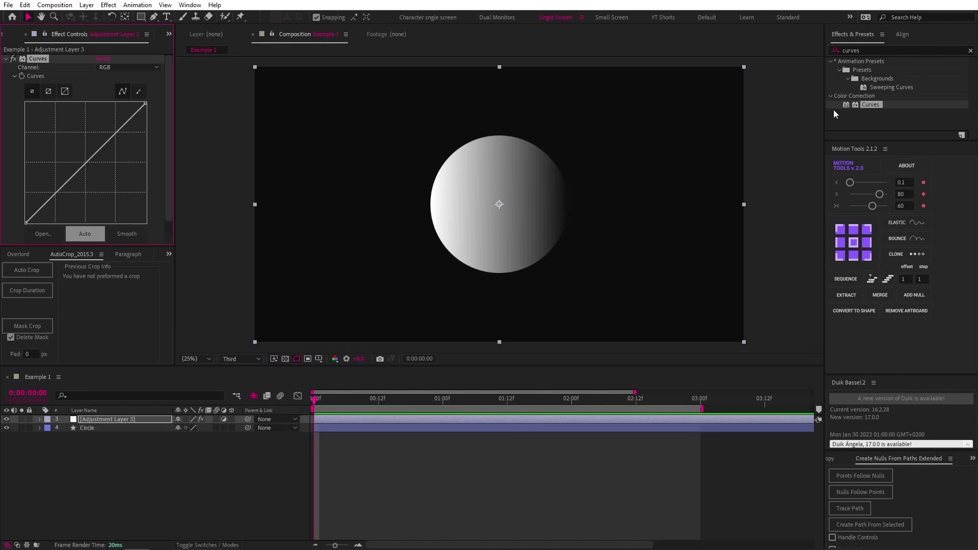
# Switch Curves to the Red channel and test-drag the red curve, leaving it flat
pyautogui.click(128, 69)
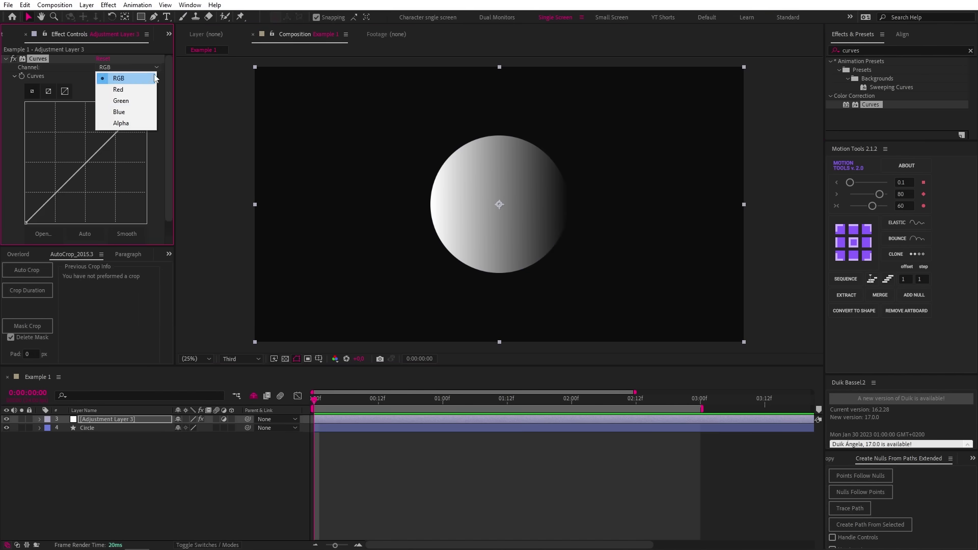
pyautogui.click(122, 78)
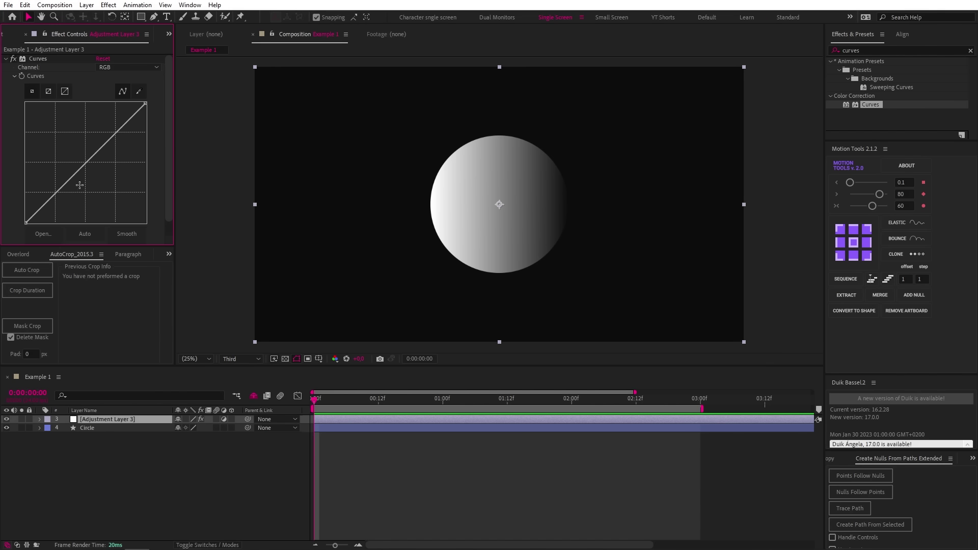
pyautogui.click(140, 68)
pyautogui.click(135, 89)
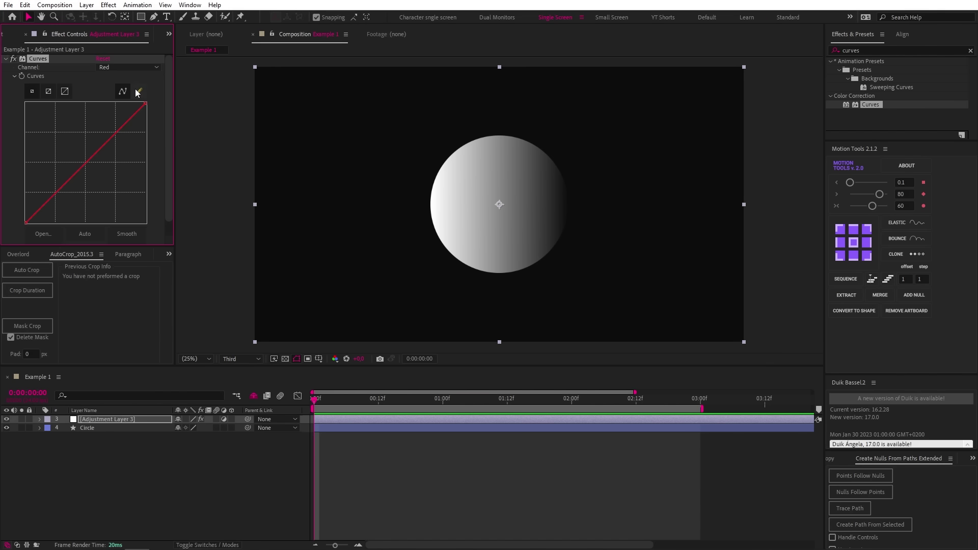
pyautogui.click(85, 164)
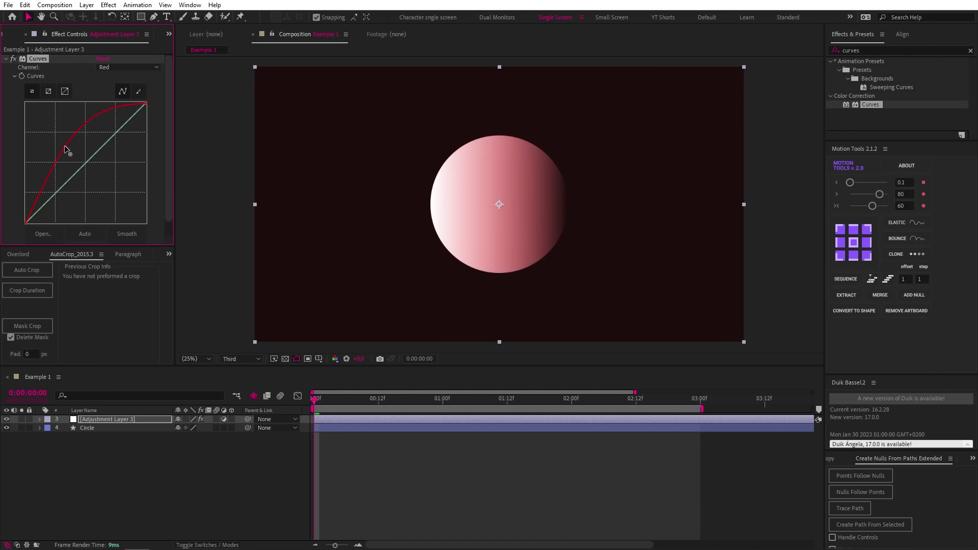
pyautogui.moveTo(64, 145); pyautogui.dragTo(108, 181)
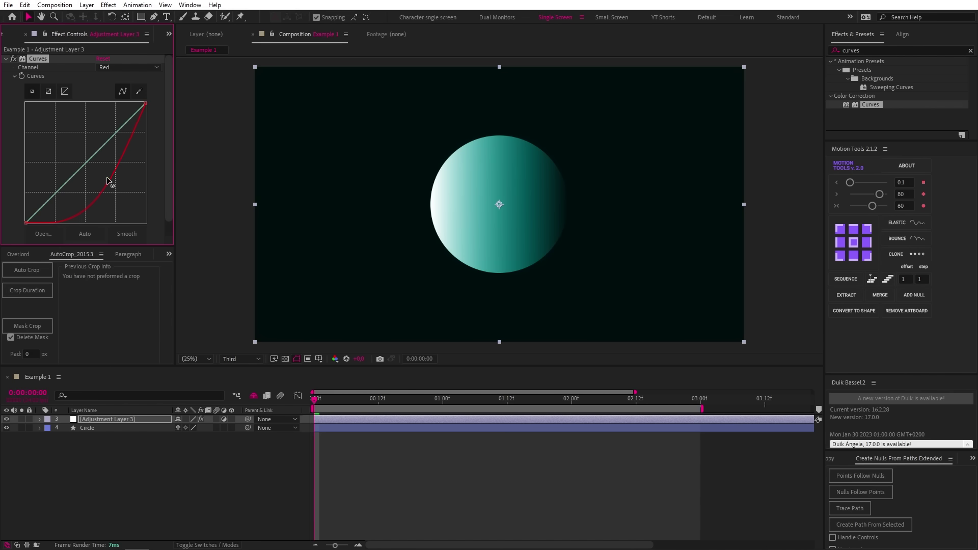
pyautogui.moveTo(109, 181); pyautogui.dragTo(100, 170)
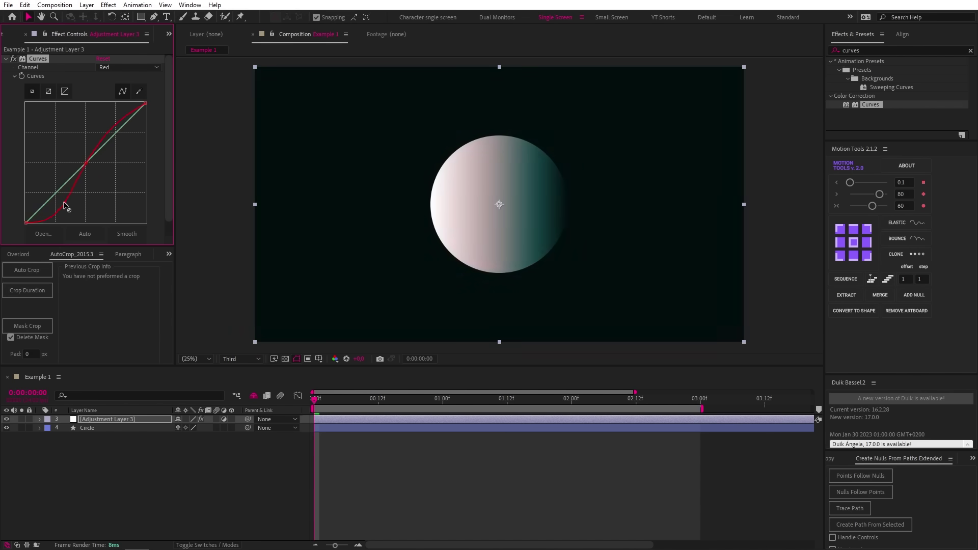
pyautogui.moveTo(53, 189)
pyautogui.mouseDown()
pyautogui.moveTo(41, 181)
pyautogui.moveTo(54, 193)
pyautogui.mouseUp()
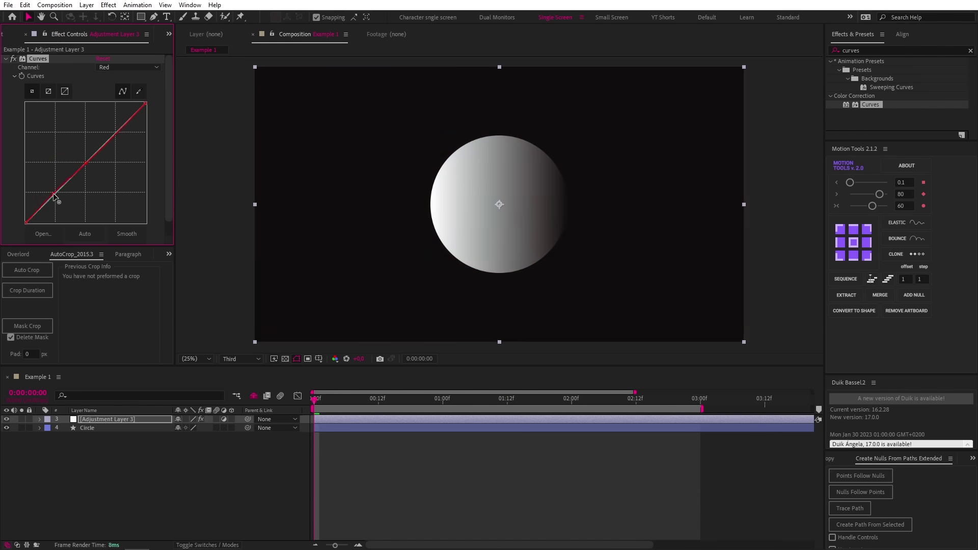
# Bend the Red curve into an S so highlights go pink and shadows teal
pyautogui.click(86, 162)
pyautogui.moveTo(80, 158); pyautogui.dragTo(104, 156)
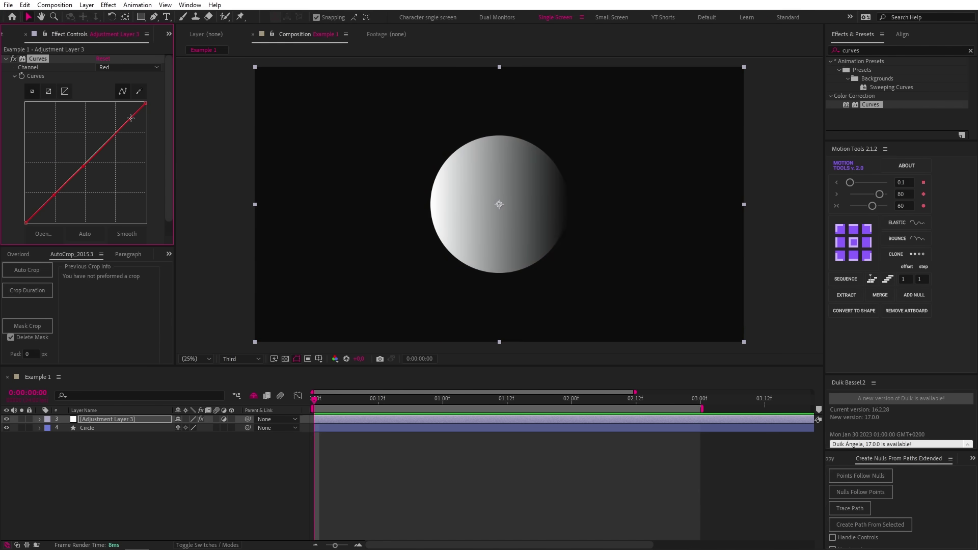
pyautogui.moveTo(127, 124)
pyautogui.mouseDown()
pyautogui.moveTo(118, 116)
pyautogui.moveTo(135, 133)
pyautogui.moveTo(127, 123)
pyautogui.mouseUp()
pyautogui.moveTo(127, 122); pyautogui.dragTo(123, 119)
pyautogui.moveTo(54, 202); pyautogui.dragTo(55, 204)
pyautogui.moveTo(84, 168); pyautogui.dragTo(79, 164)
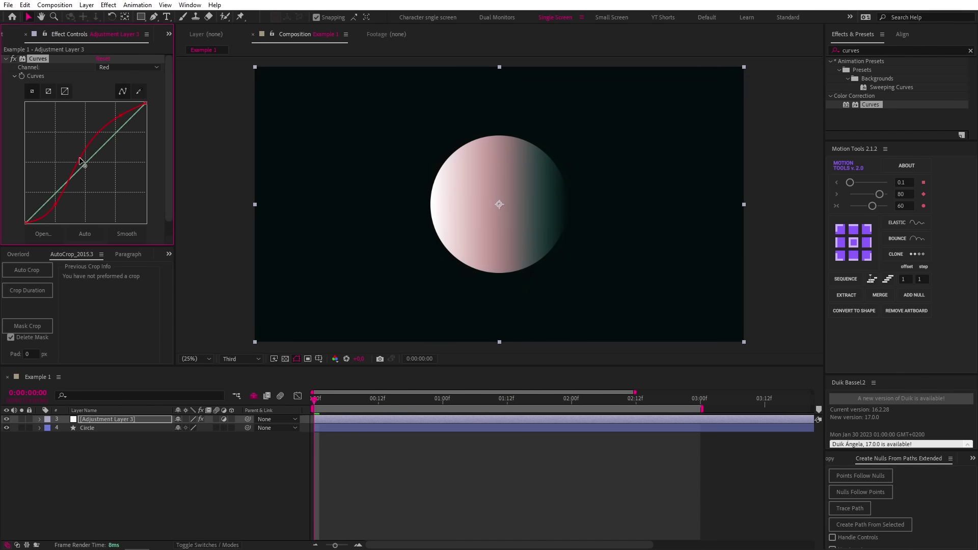
pyautogui.click(127, 67)
# Try a Green curve shift, then raise the Blue curve above the diagonal
pyautogui.click(111, 101)
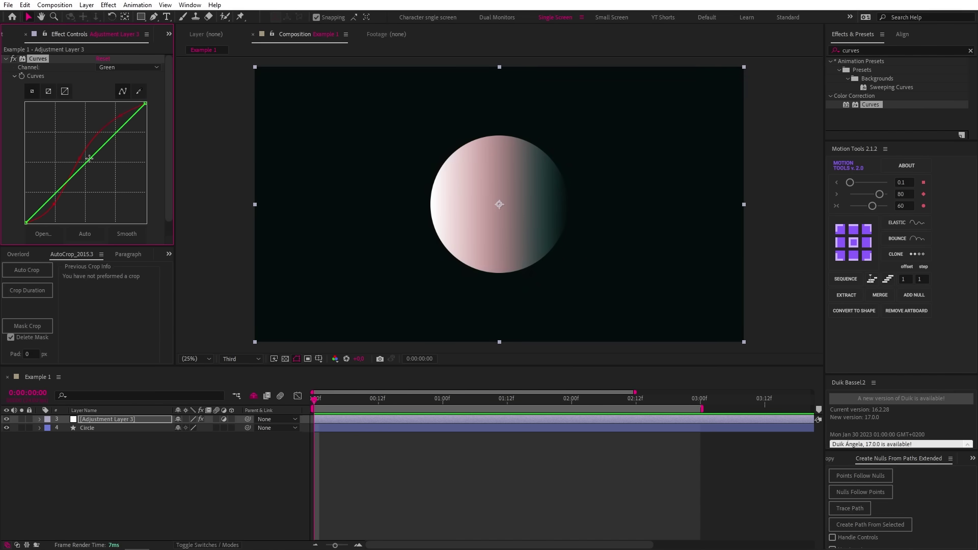
pyautogui.moveTo(88, 159)
pyautogui.mouseDown()
pyautogui.moveTo(94, 173)
pyautogui.moveTo(76, 156)
pyautogui.moveTo(97, 173)
pyautogui.mouseUp()
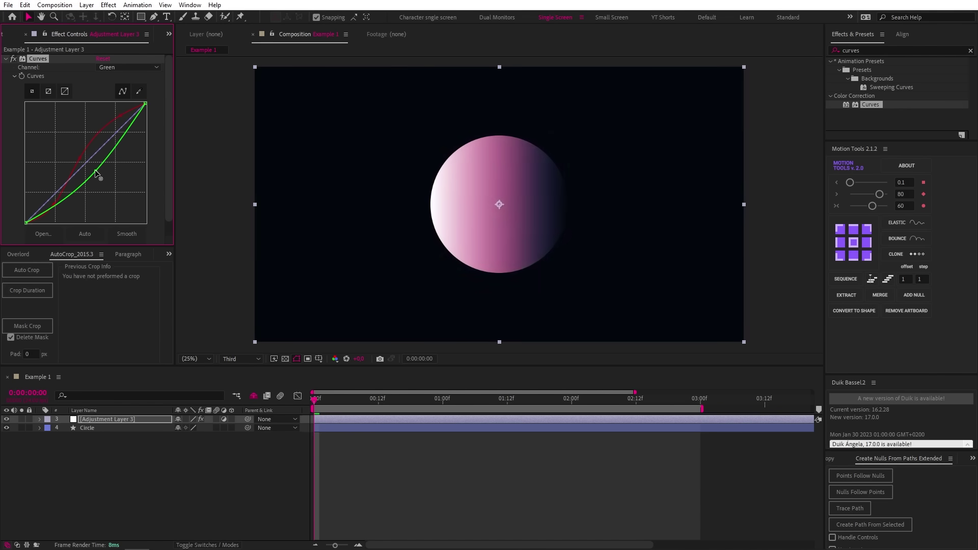
pyautogui.click(135, 67)
pyautogui.click(127, 112)
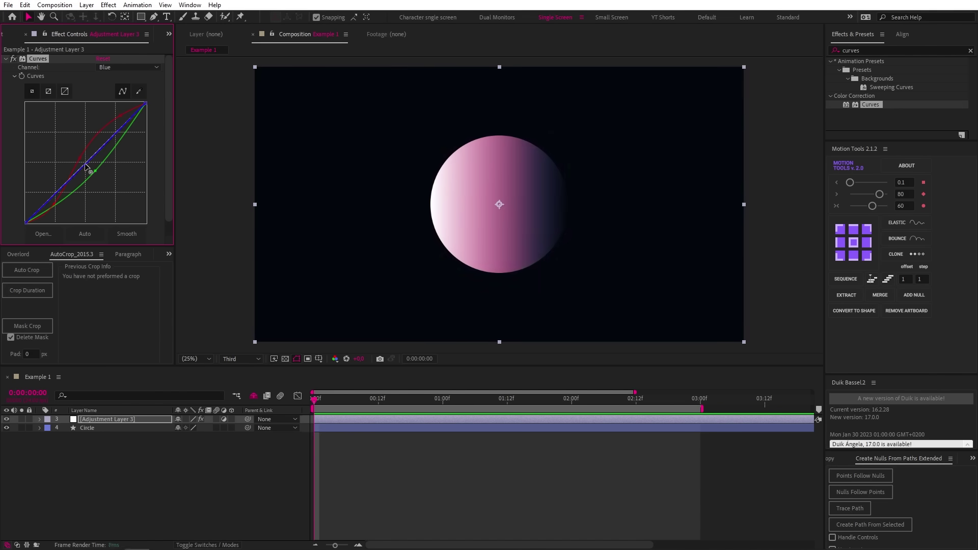
pyautogui.moveTo(85, 166); pyautogui.dragTo(43, 195)
# Reshape the Red curve to rebalance colours, then make the Green curve a steep S
pyautogui.click(142, 67)
pyautogui.click(142, 89)
pyautogui.moveTo(72, 157); pyautogui.dragTo(49, 191)
pyautogui.click(123, 68)
pyautogui.click(122, 101)
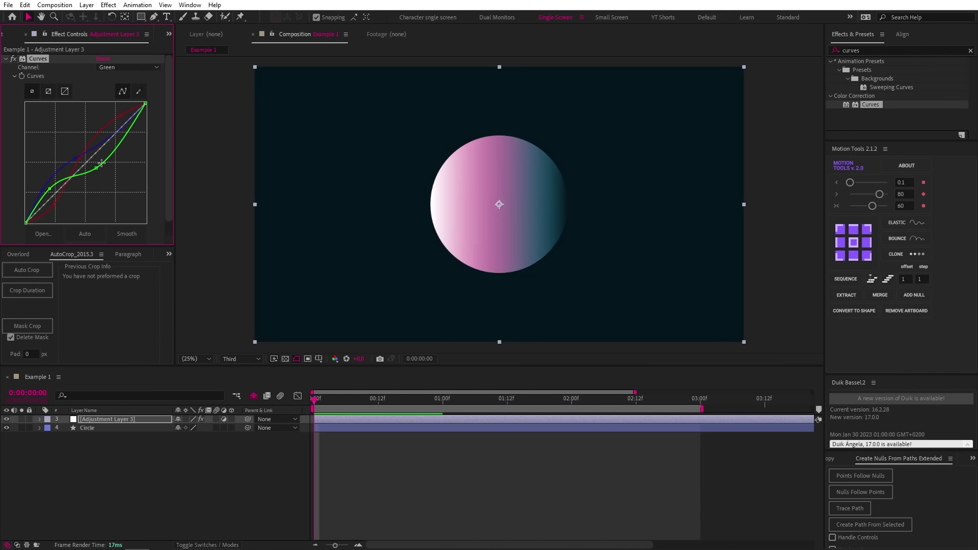
pyautogui.moveTo(101, 163); pyautogui.dragTo(105, 126)
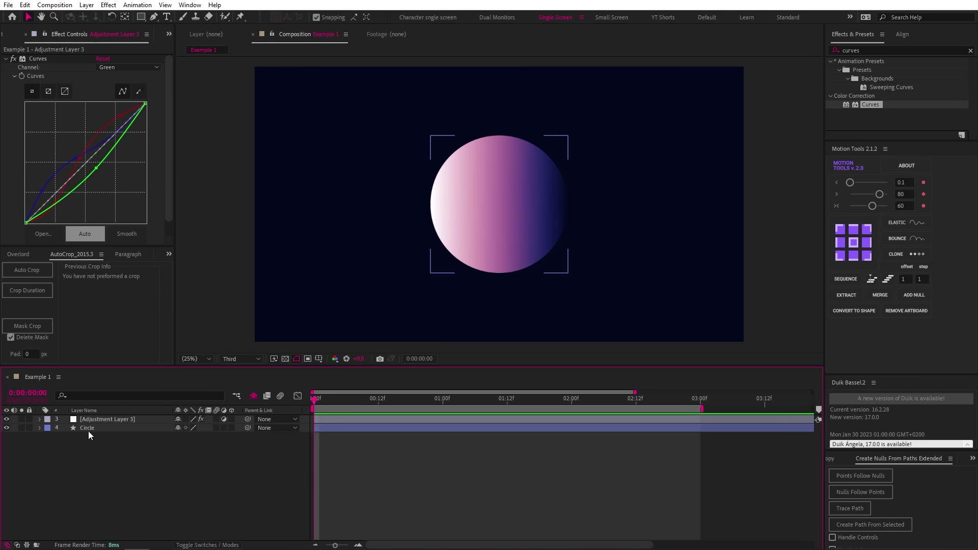
# Select Circle 2 in Example 2 and review its Fill gradient settings
pyautogui.click(244, 427)
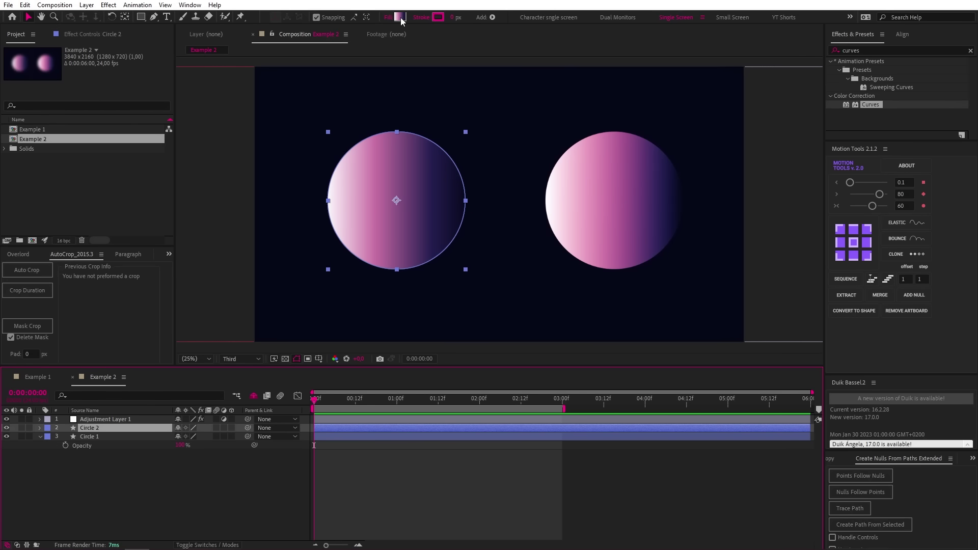
pyautogui.click(399, 17)
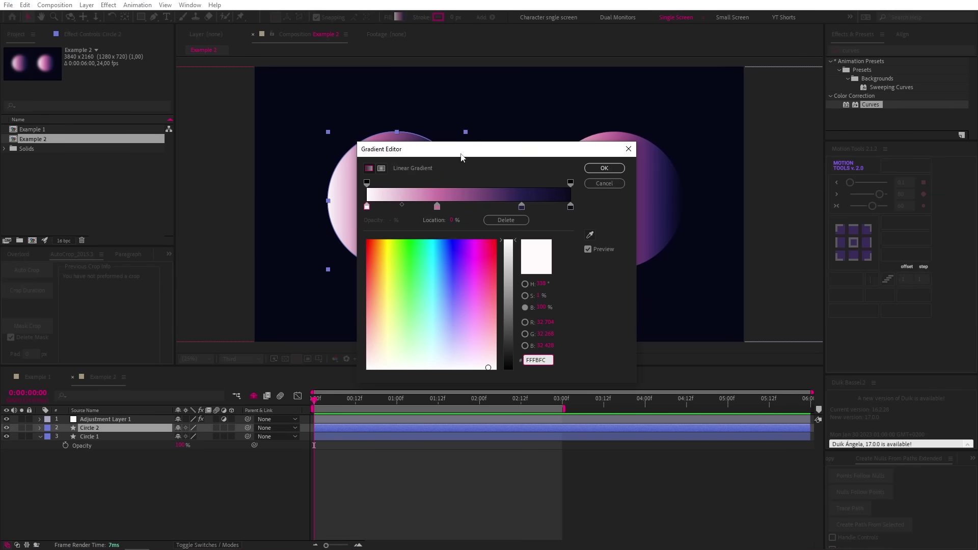
pyautogui.click(604, 169)
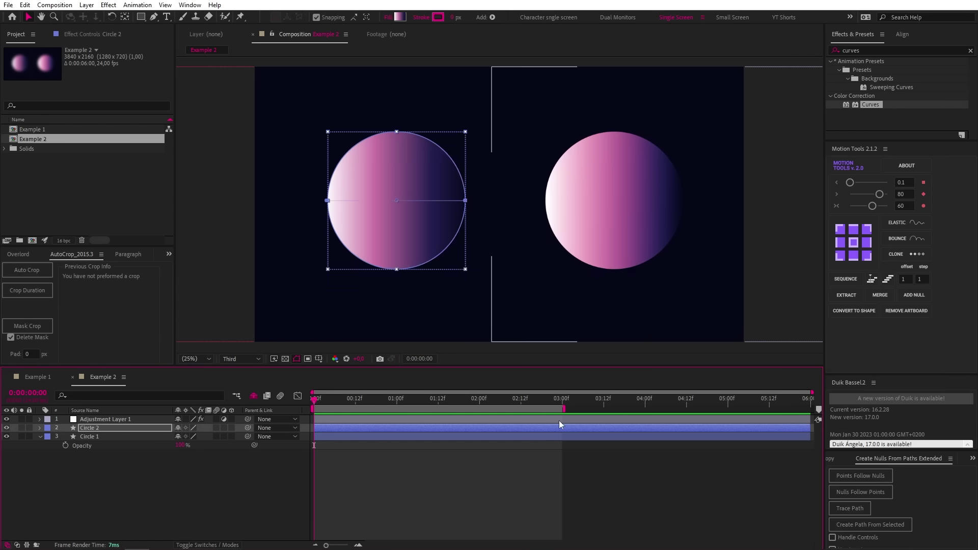
pyautogui.click(535, 469)
pyautogui.click(87, 5)
# Add an adjustment layer with Fast Box Blur (radius 80) below Adjustment Layer 1
pyautogui.moveTo(97, 19)
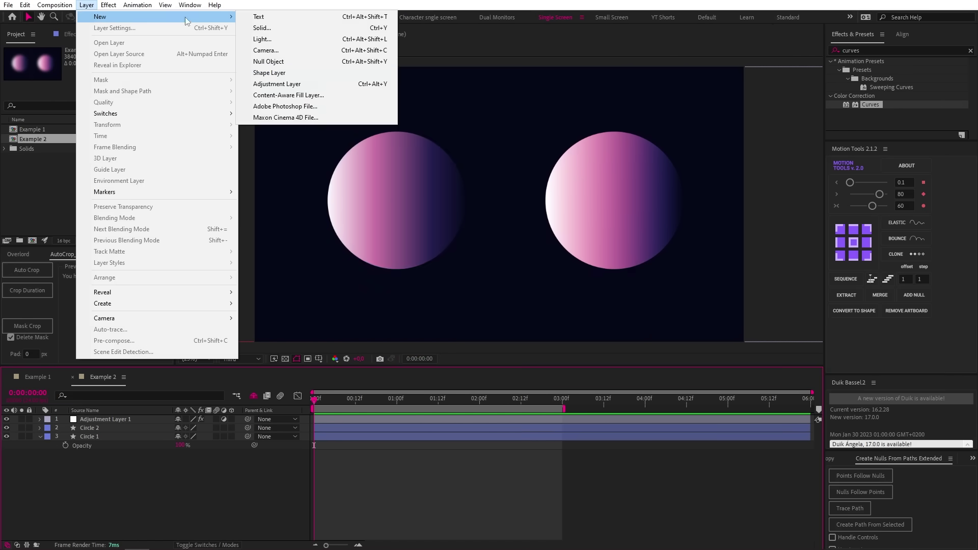
pyautogui.click(269, 85)
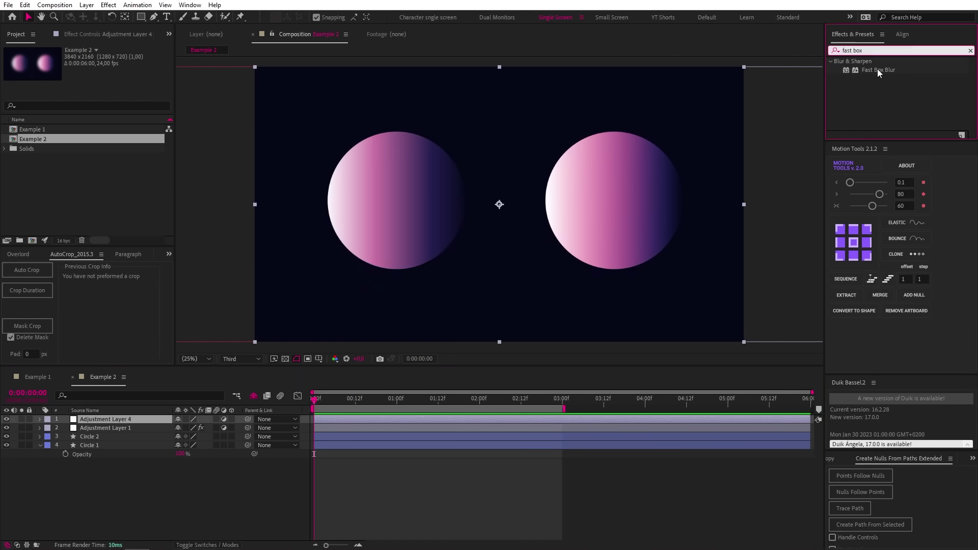
pyautogui.doubleClick(877, 69)
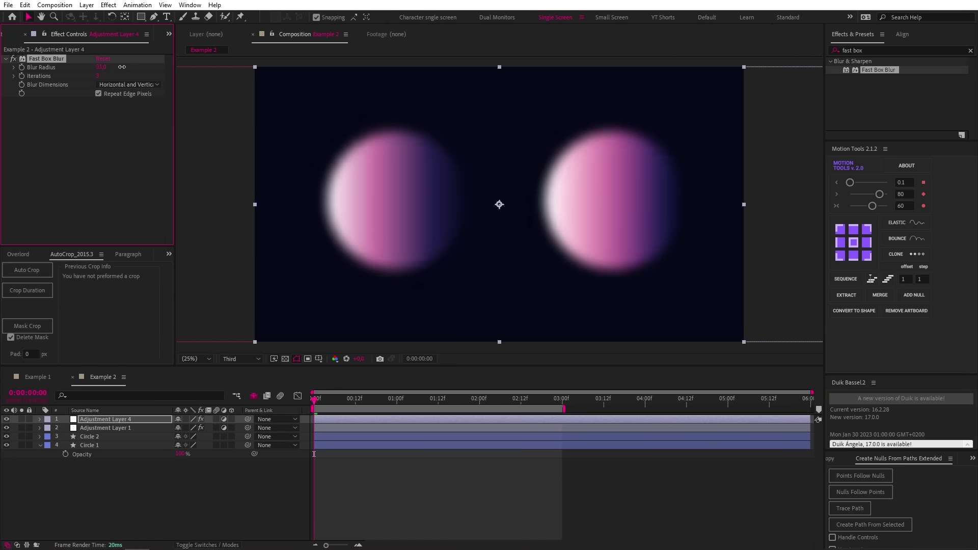
pyautogui.moveTo(130, 417); pyautogui.dragTo(132, 432)
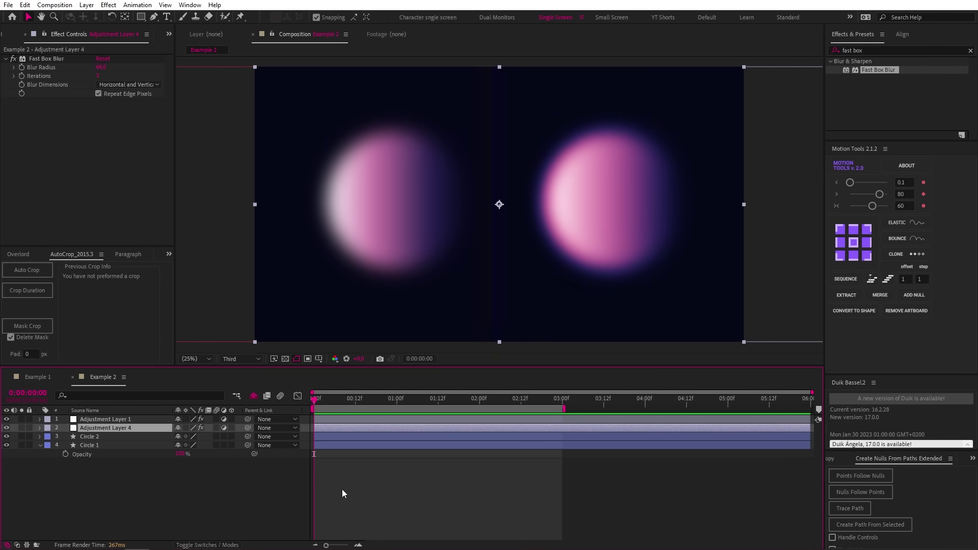
pyautogui.click(446, 503)
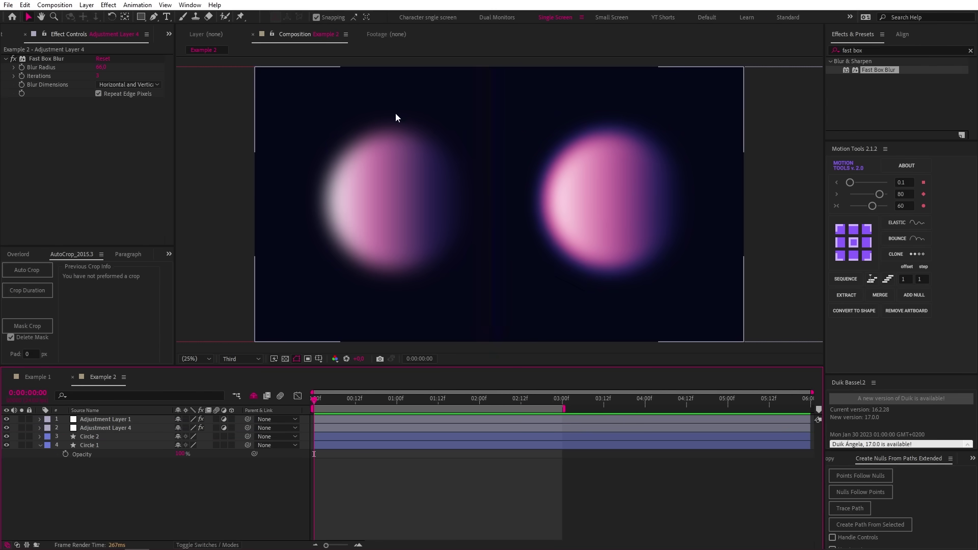
# Select Adjustment Layer 1 to view its Curves settings, then deselect it
pyautogui.click(773, 265)
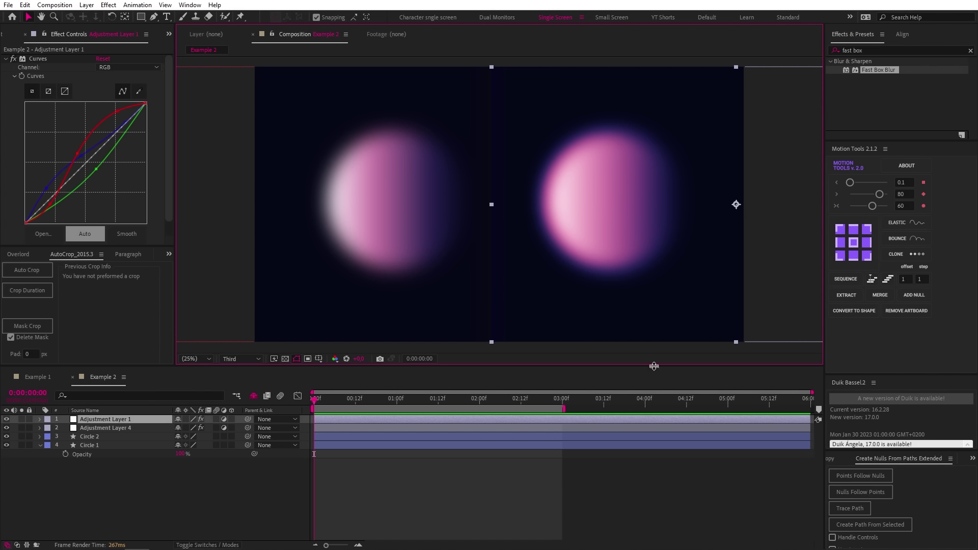
pyautogui.click(583, 486)
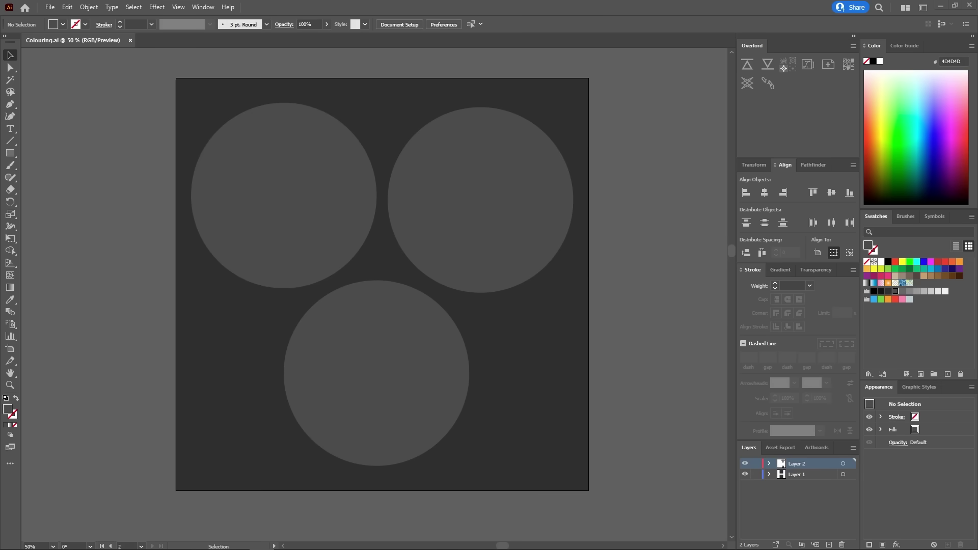
# Fill the top-left circle light grey and the top-right circle white, then deselect
pyautogui.click(284, 219)
pyautogui.click(918, 293)
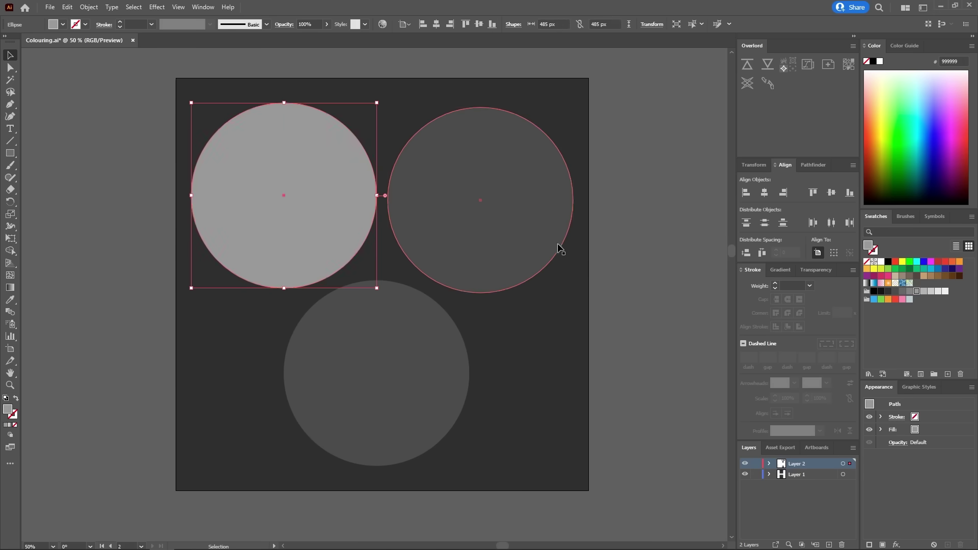
pyautogui.click(557, 244)
pyautogui.click(945, 290)
pyautogui.click(675, 298)
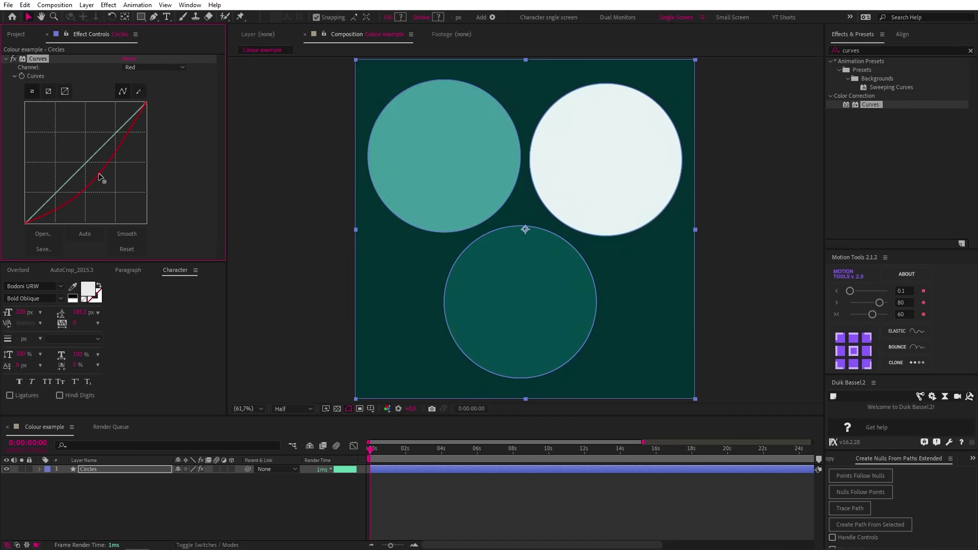
pyautogui.moveTo(99, 173); pyautogui.dragTo(48, 203)
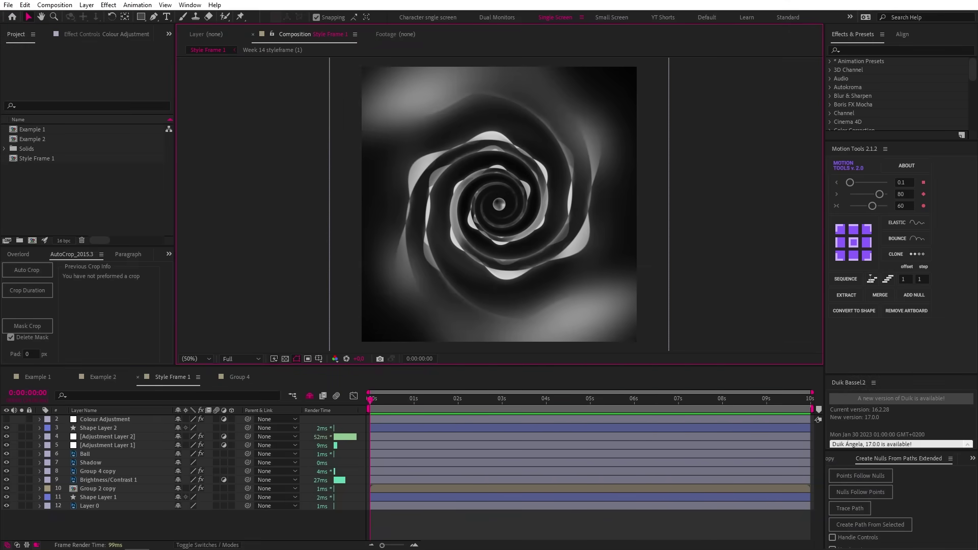
# Select and enable the Colour Adjustment layer, showing its CC Toner settings
pyautogui.click(125, 419)
pyautogui.click(7, 419)
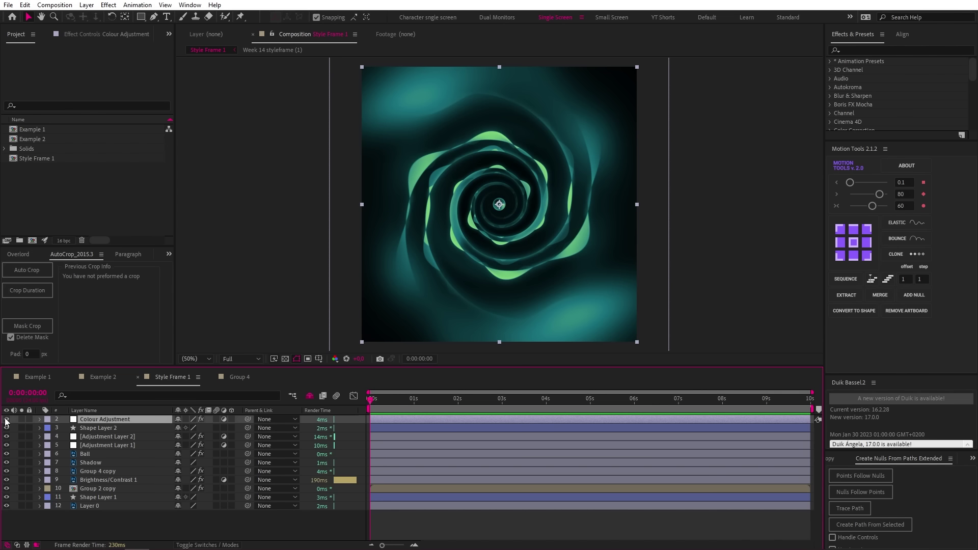
pyautogui.click(113, 34)
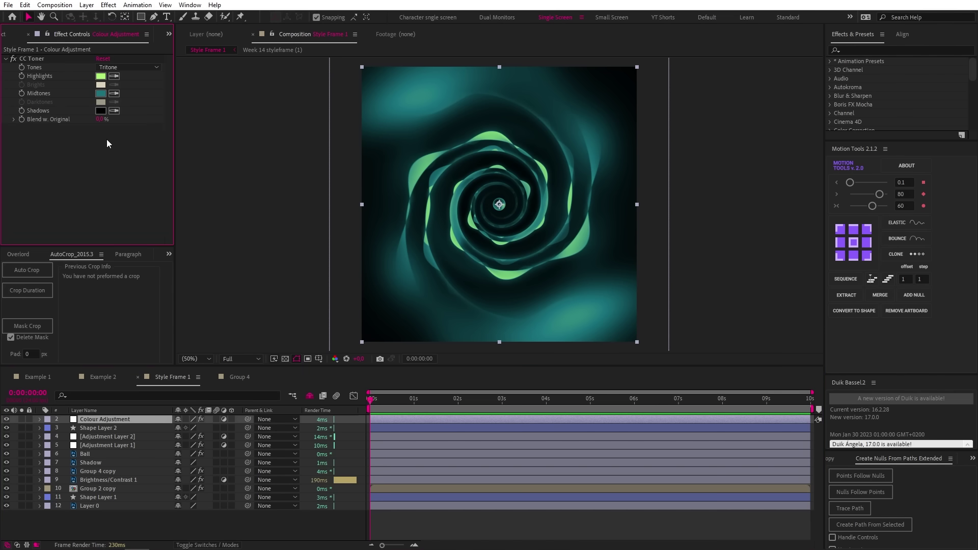
# Try a magenta Midtones colour in CC Toner, then undo it
pyautogui.click(101, 93)
pyautogui.moveTo(586, 149); pyautogui.dragTo(733, 114)
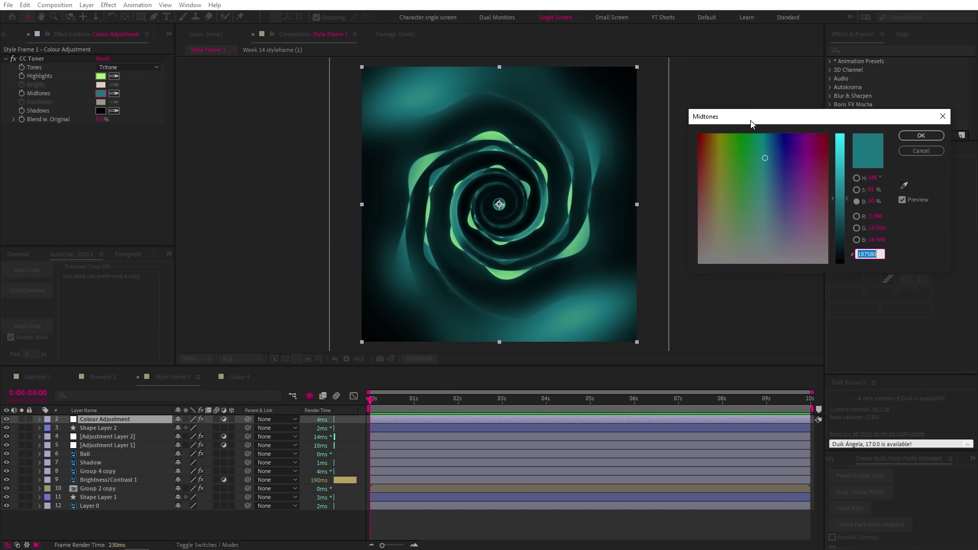
pyautogui.moveTo(768, 160)
pyautogui.mouseDown()
pyautogui.moveTo(818, 162)
pyautogui.moveTo(808, 161)
pyautogui.mouseUp()
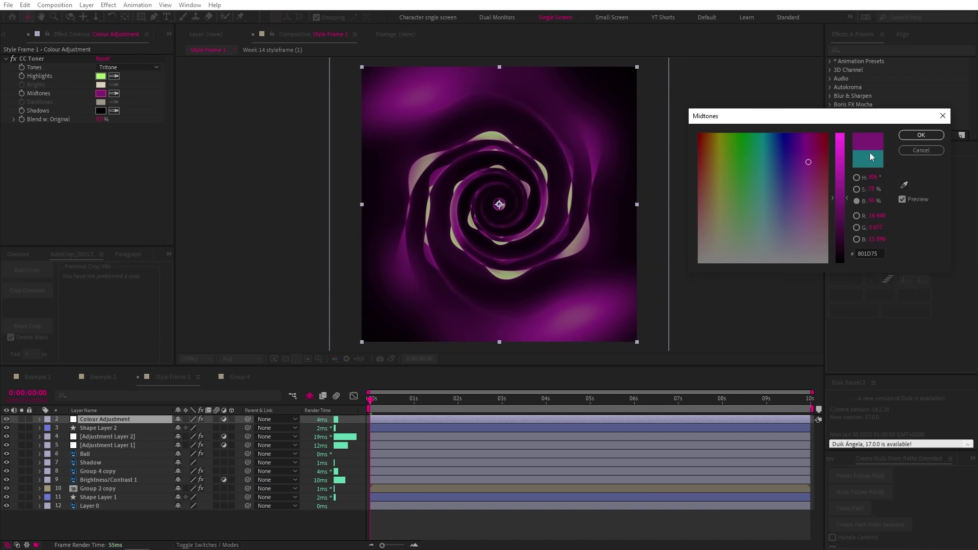
pyautogui.click(915, 136)
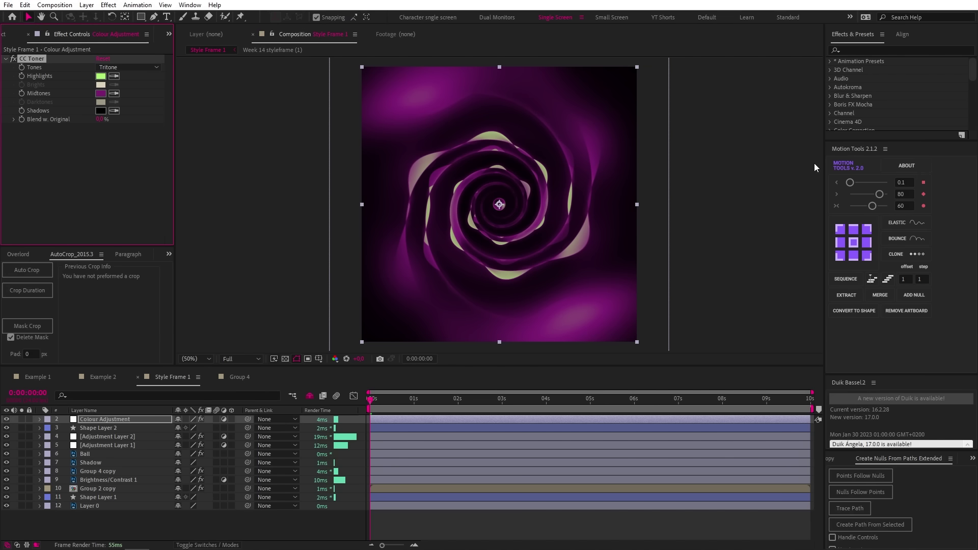
pyautogui.hotkey('ctrl', 'z')
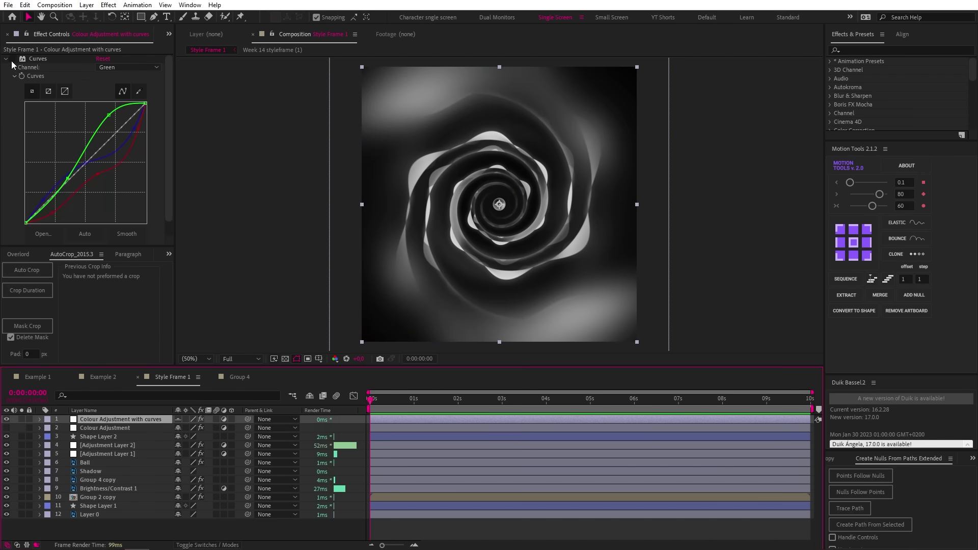
# Enable Curves and sample CC Toner colours: green highlights, dark teal midtones, frame shadows
pyautogui.click(13, 59)
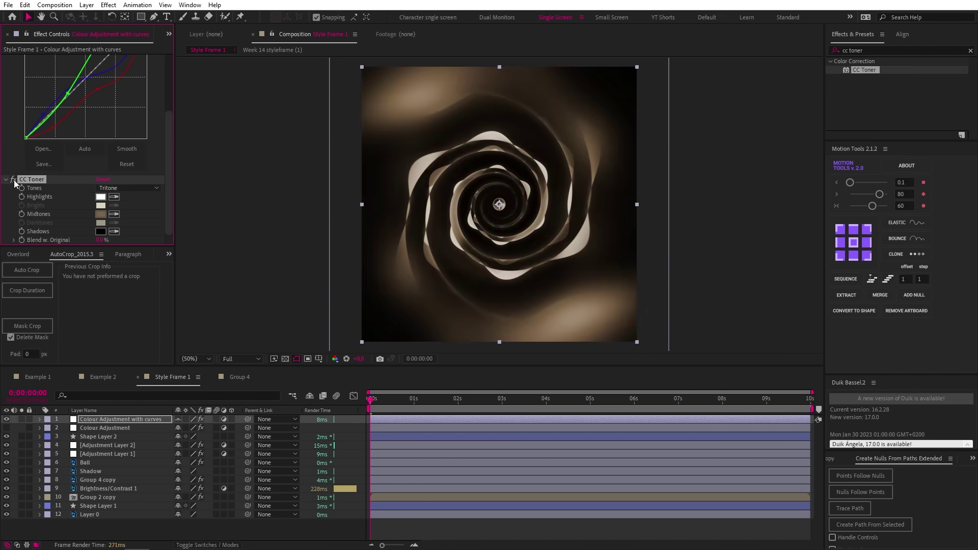
pyautogui.click(114, 197)
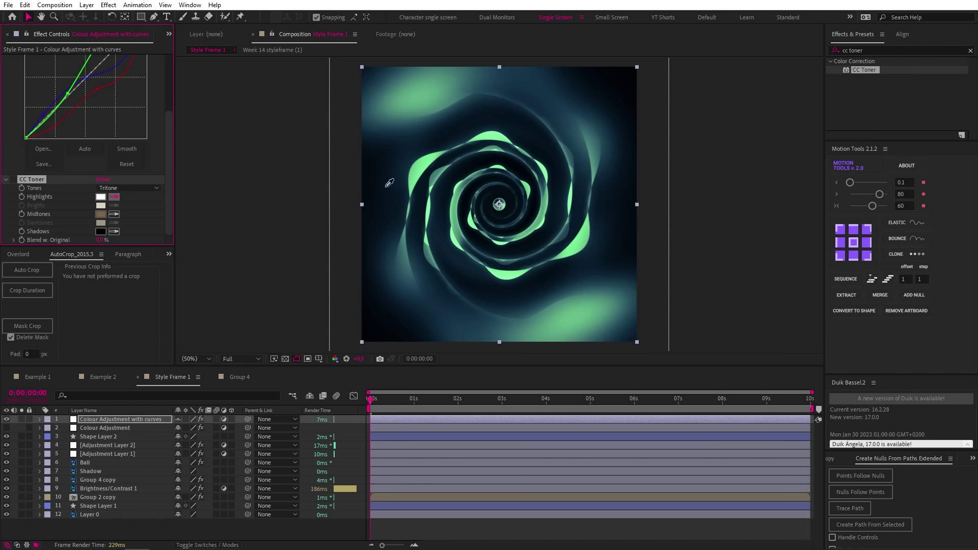
pyautogui.click(427, 157)
pyautogui.click(114, 214)
pyautogui.click(572, 226)
pyautogui.click(115, 231)
pyautogui.click(628, 247)
# Darken the CC Toner teal midtone colour in the colour picker
pyautogui.click(101, 214)
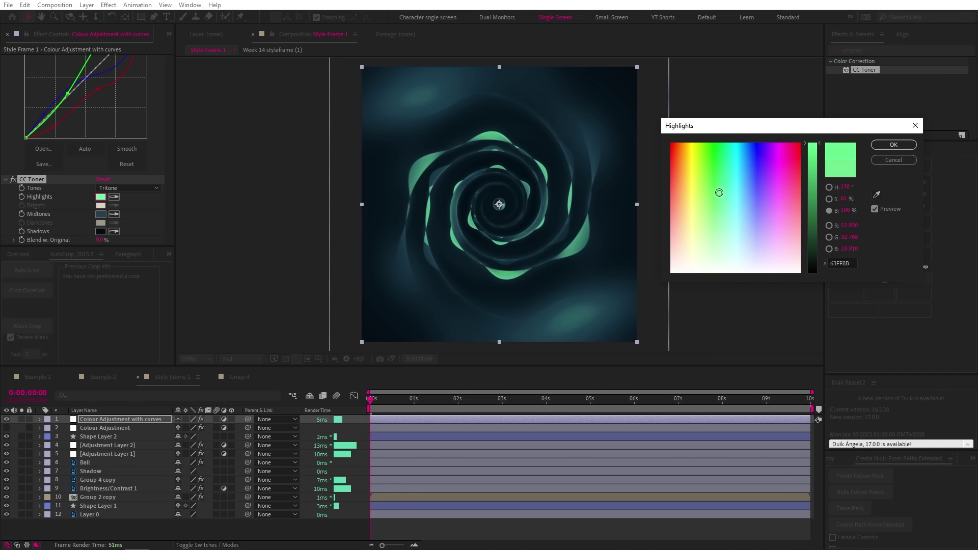
pyautogui.click(812, 209)
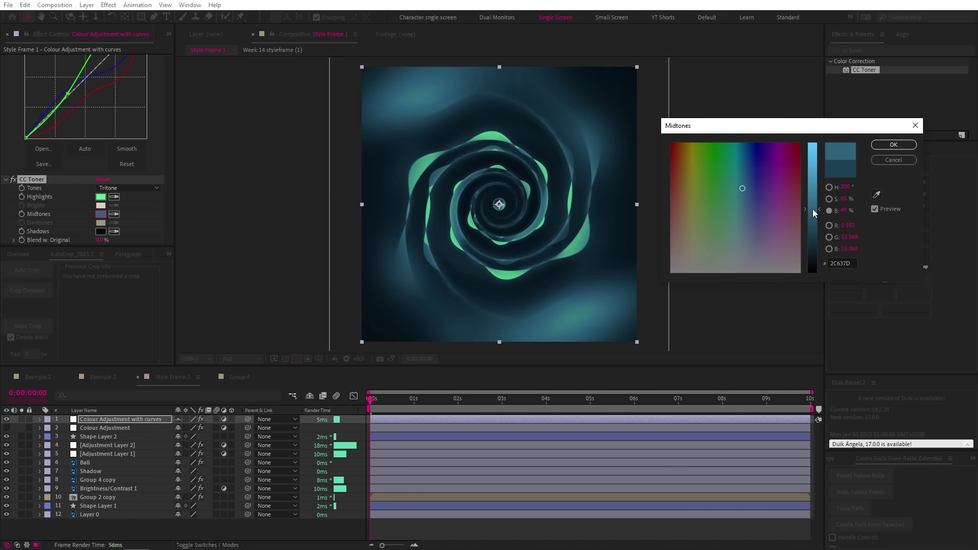
pyautogui.click(886, 145)
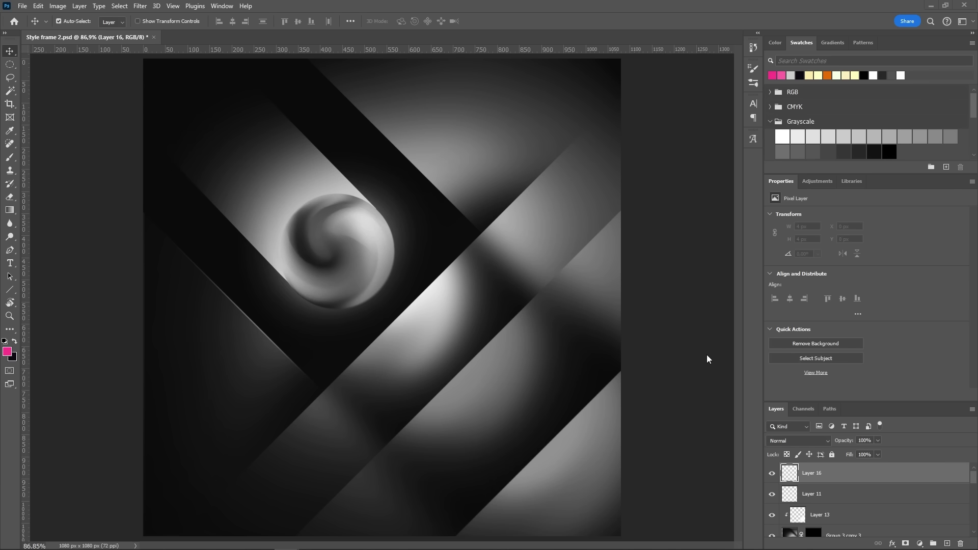
# Add a Curves adjustment layer and give its Red channel an S-curve
pyautogui.click(921, 544)
pyautogui.click(924, 417)
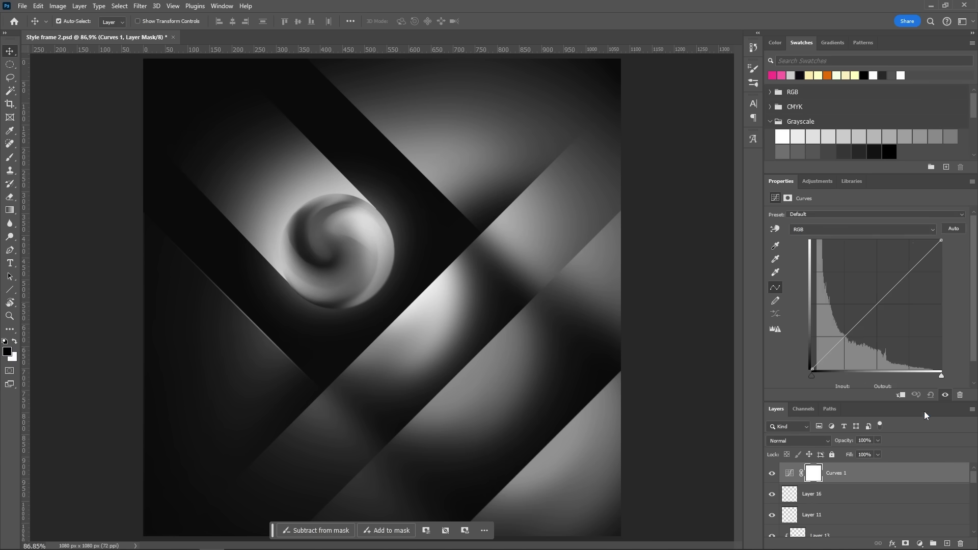
pyautogui.click(862, 229)
pyautogui.click(825, 249)
pyautogui.moveTo(908, 272); pyautogui.dragTo(908, 259)
pyautogui.moveTo(844, 336)
pyautogui.mouseDown()
pyautogui.moveTo(872, 286)
pyautogui.moveTo(882, 311)
pyautogui.moveTo(851, 351)
pyautogui.moveTo(840, 330)
pyautogui.mouseUp()
# Lower and fine-tune the Blue channel curve to push shadows navy-purple
pyautogui.click(862, 229)
pyautogui.click(825, 259)
pyautogui.click(862, 230)
pyautogui.click(910, 271)
pyautogui.moveTo(909, 262); pyautogui.dragTo(913, 269)
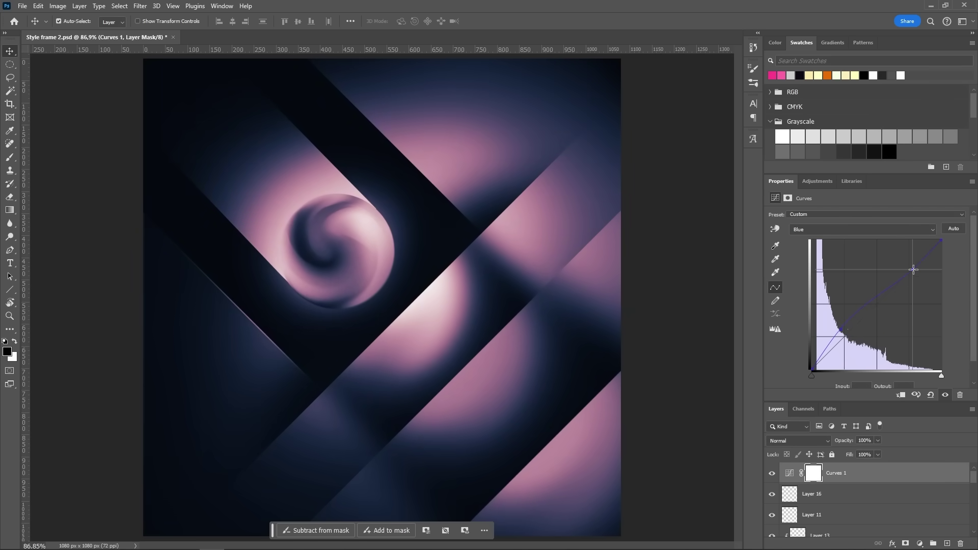
pyautogui.moveTo(840, 330); pyautogui.dragTo(845, 331)
pyautogui.moveTo(912, 270); pyautogui.dragTo(915, 270)
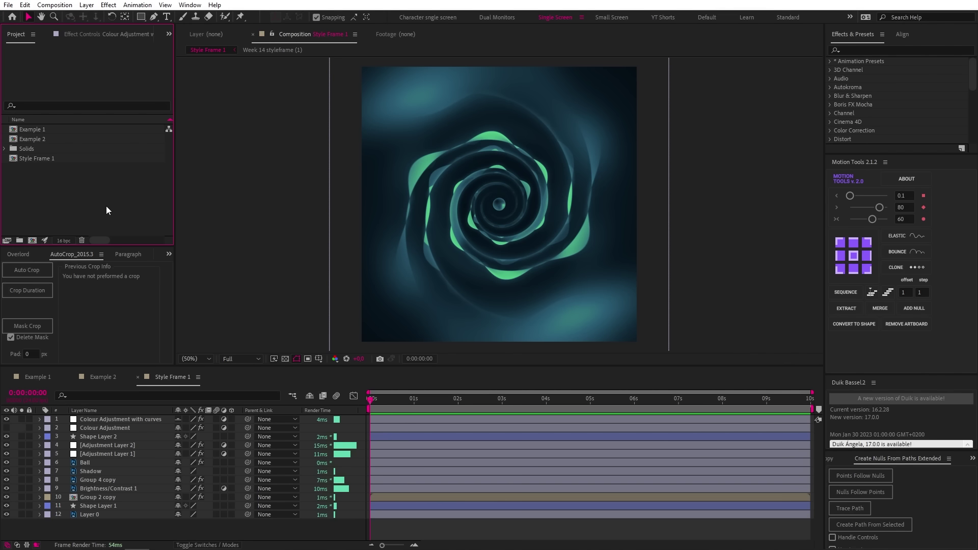
# Import Style frame 2.psd as Composition - Retain Layer Sizes, accepting the layer options
pyautogui.click(8, 5)
pyautogui.moveTo(45, 146)
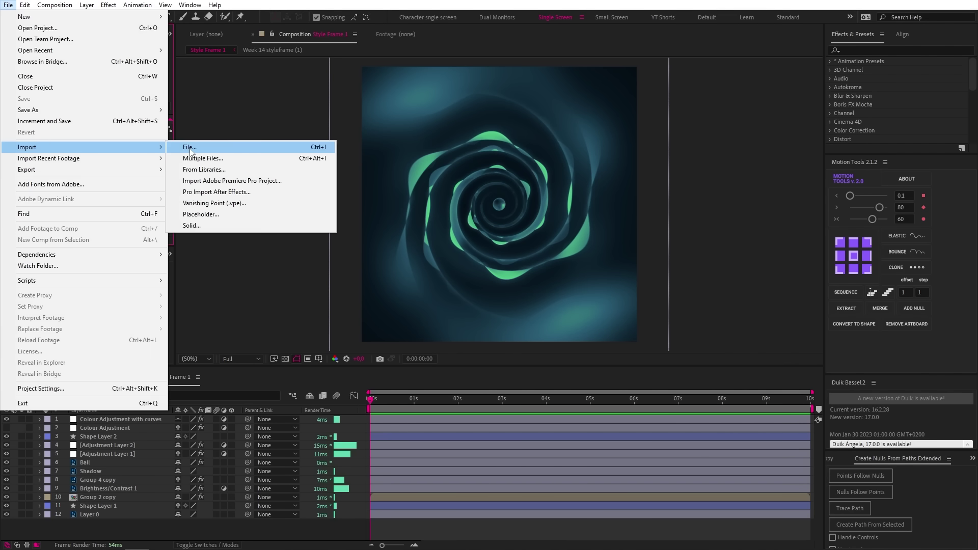
pyautogui.click(190, 149)
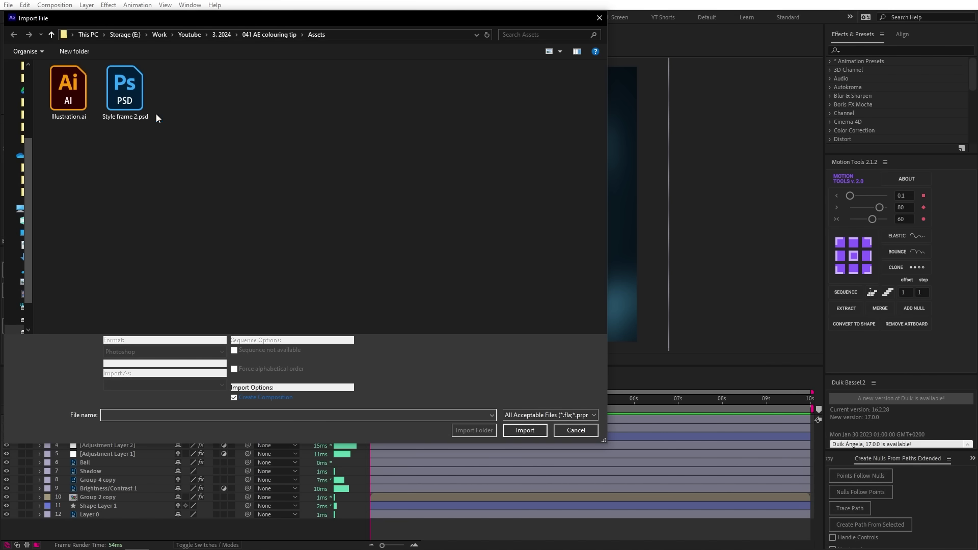
pyautogui.click(148, 118)
pyautogui.click(192, 383)
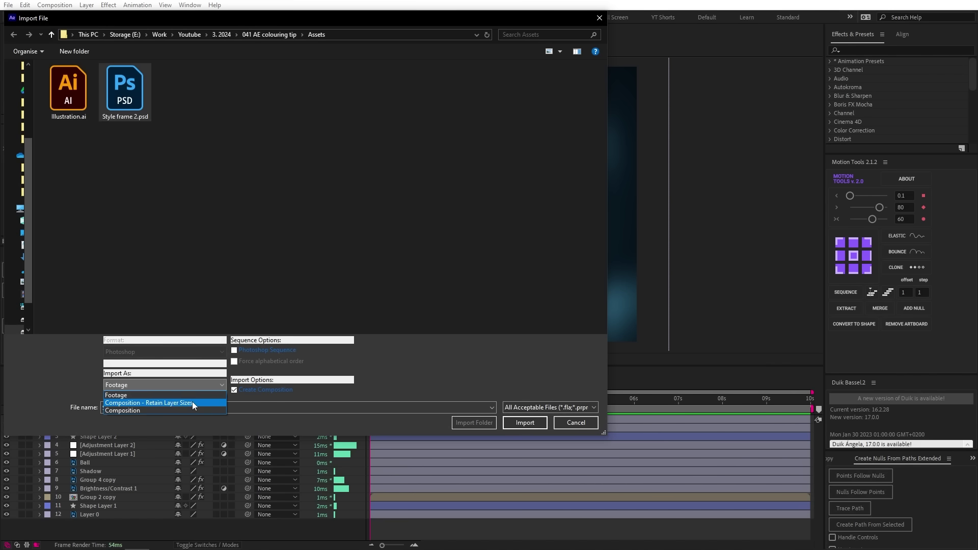
pyautogui.click(178, 403)
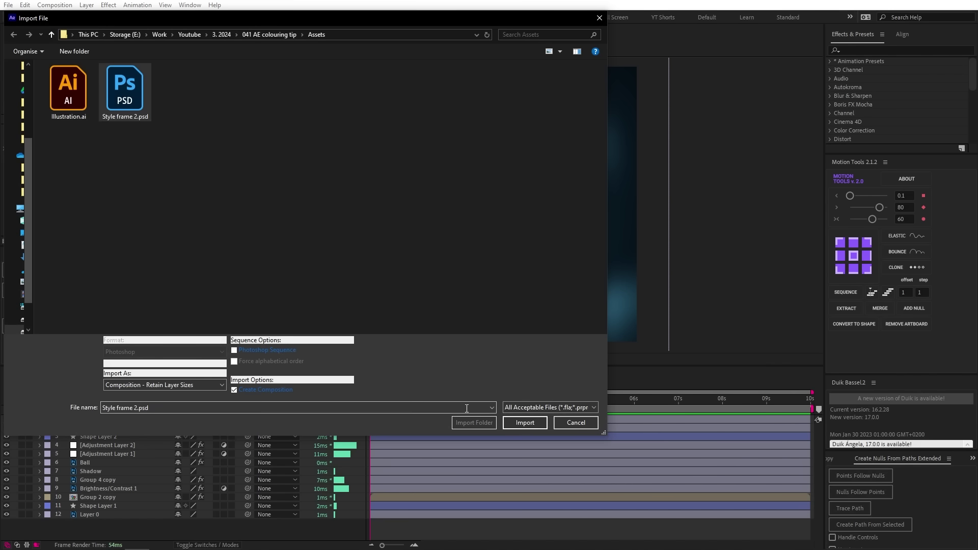
pyautogui.click(521, 423)
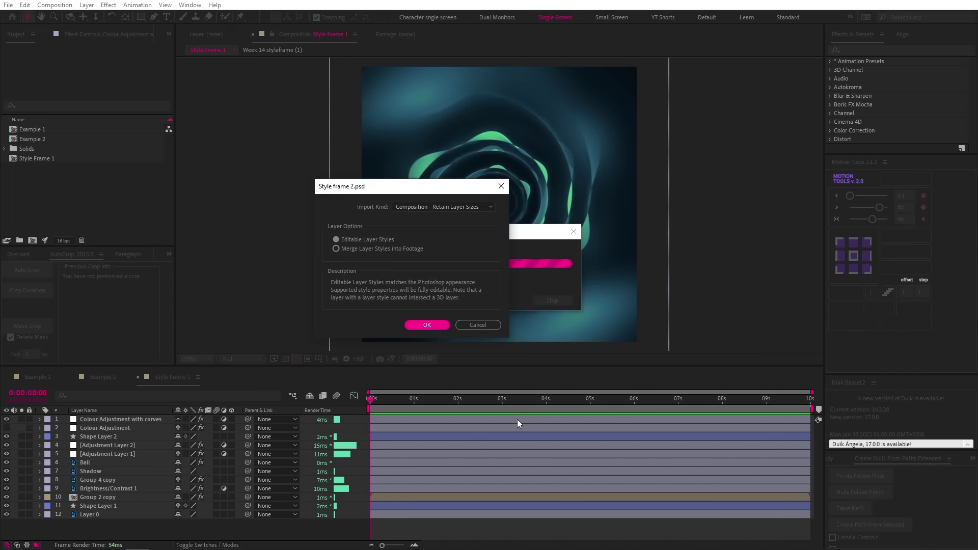
pyautogui.click(428, 324)
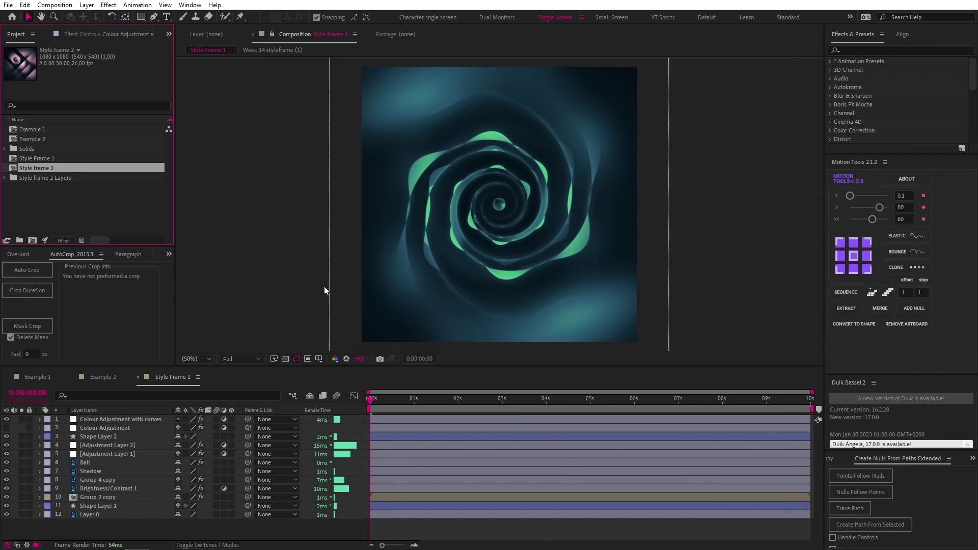
# Open the Style frame 2 composition and show Curves 1 in Effect Controls
pyautogui.doubleClick(30, 167)
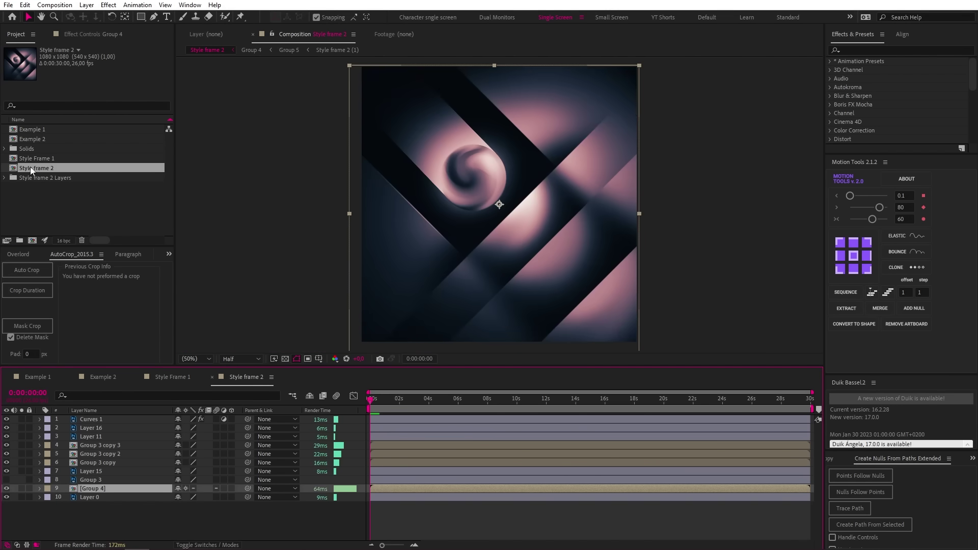
pyautogui.click(105, 418)
pyautogui.click(114, 34)
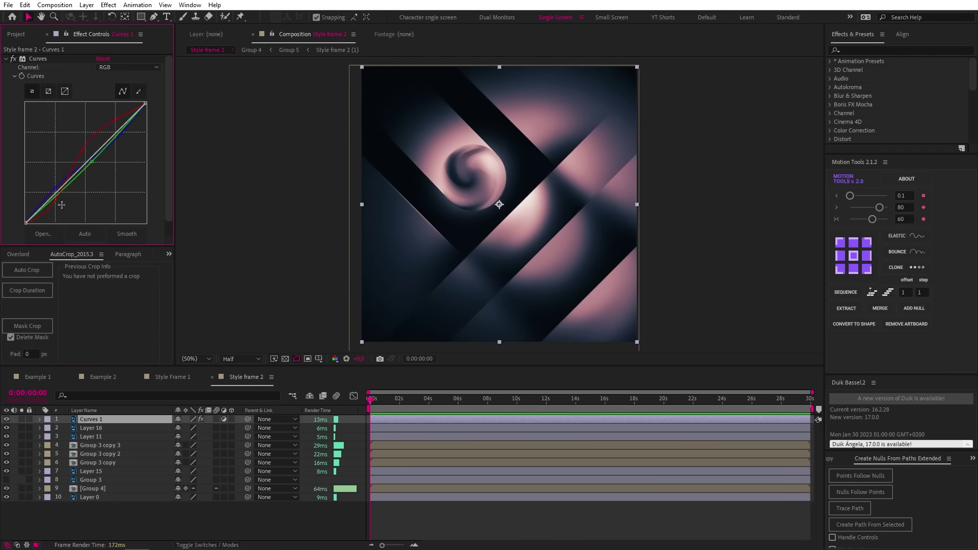